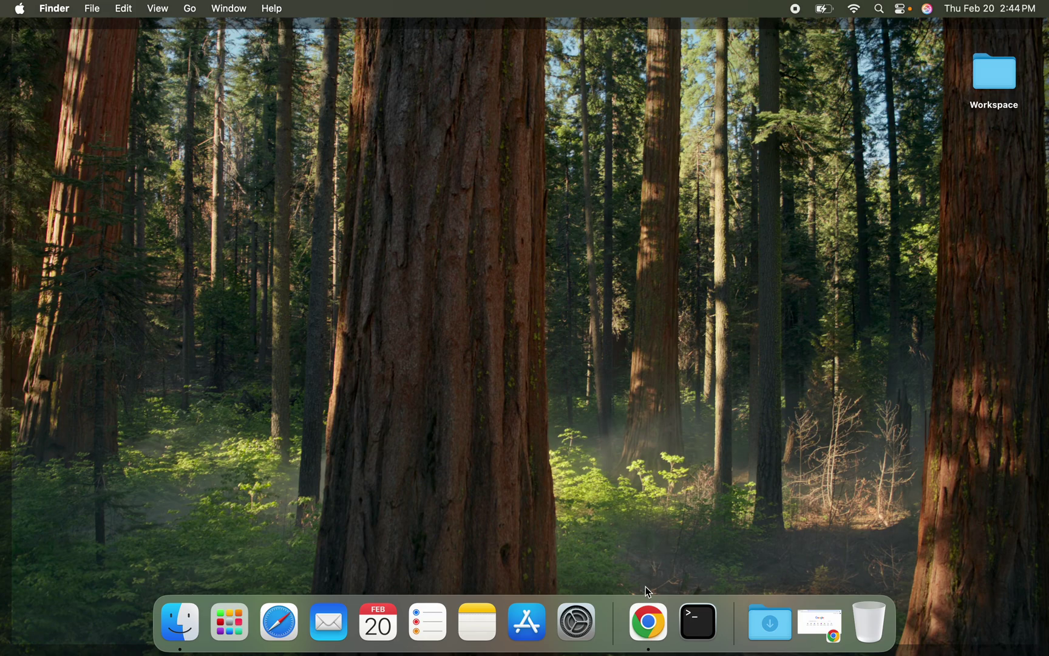
- Search 'maven download' in Chrome and download apache-maven-3.9.9-bin.zip from maven.apache.org
click(649, 623)
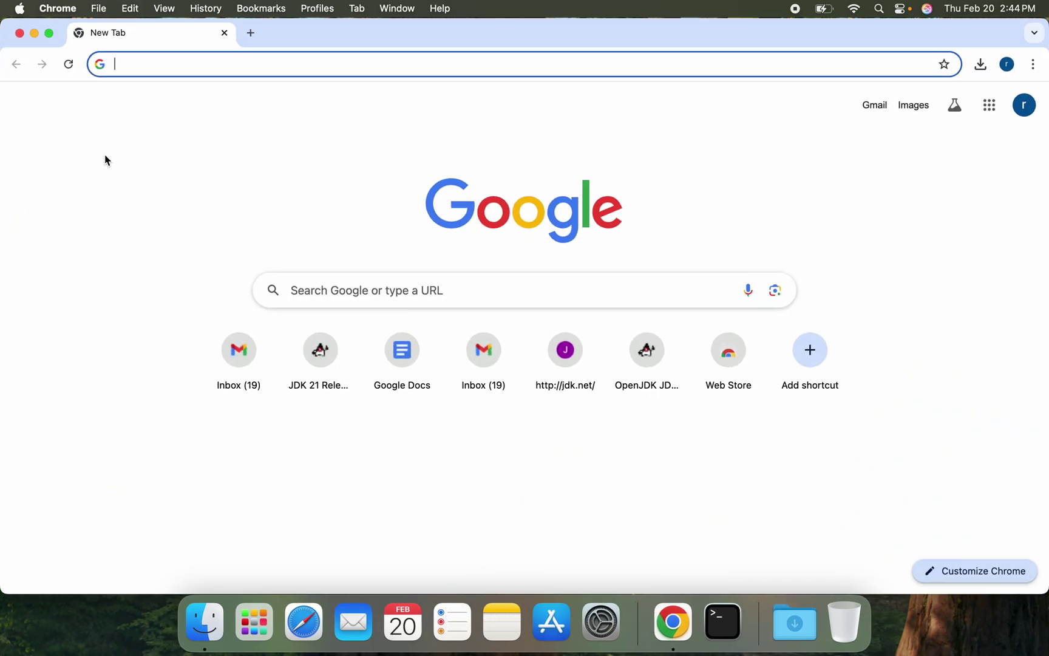
text(m)
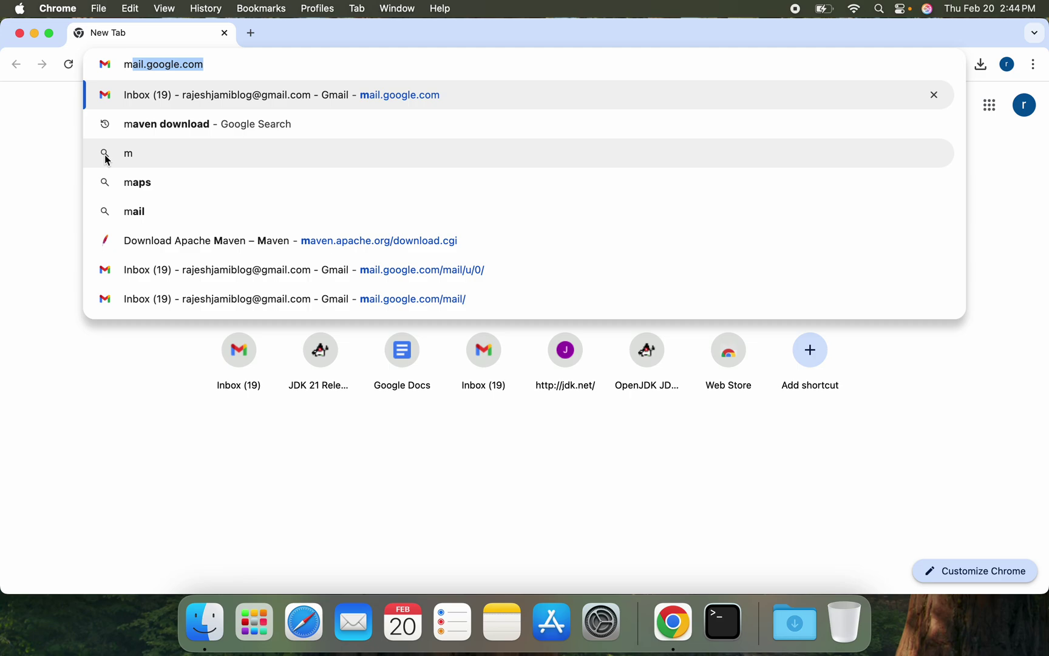
text(av)
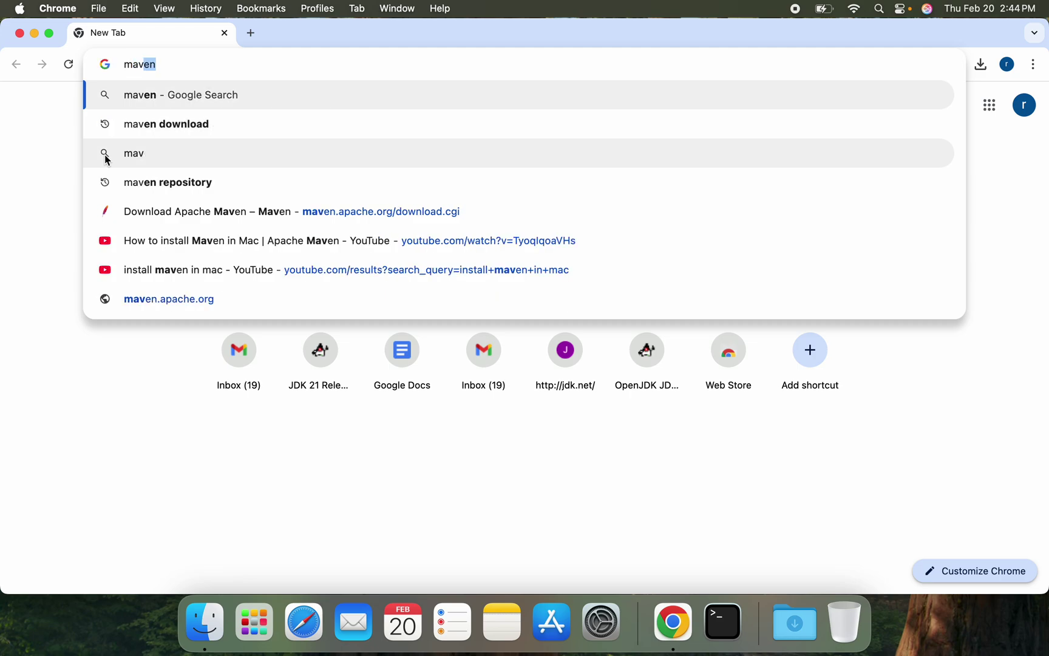
key(Down)
key(Return)
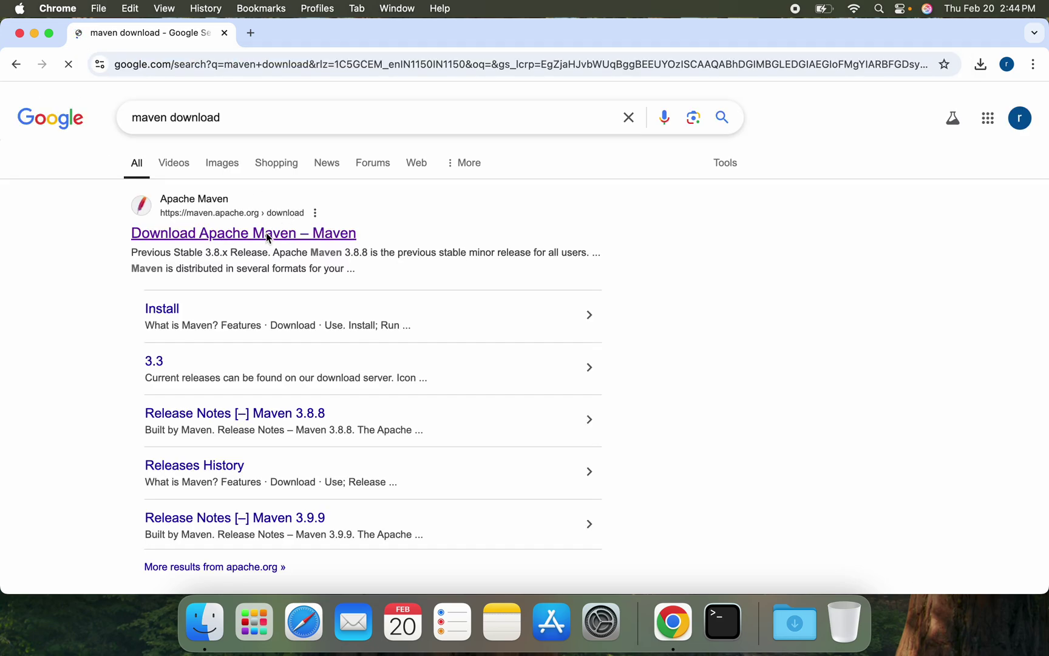
click(266, 236)
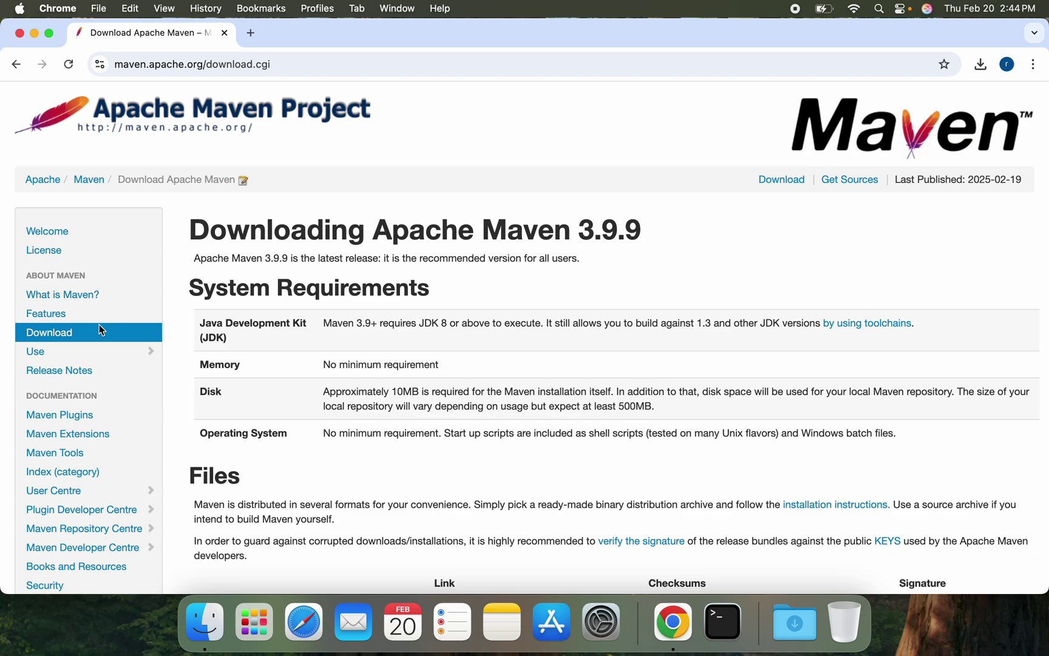
scroll(259, 399, down, 5)
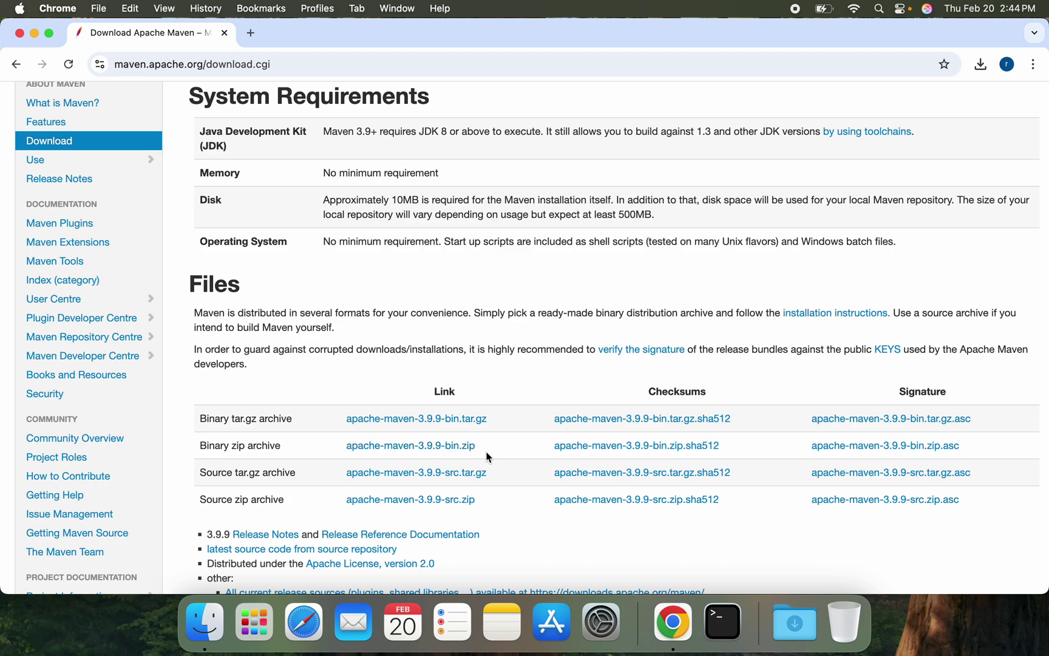
click(450, 446)
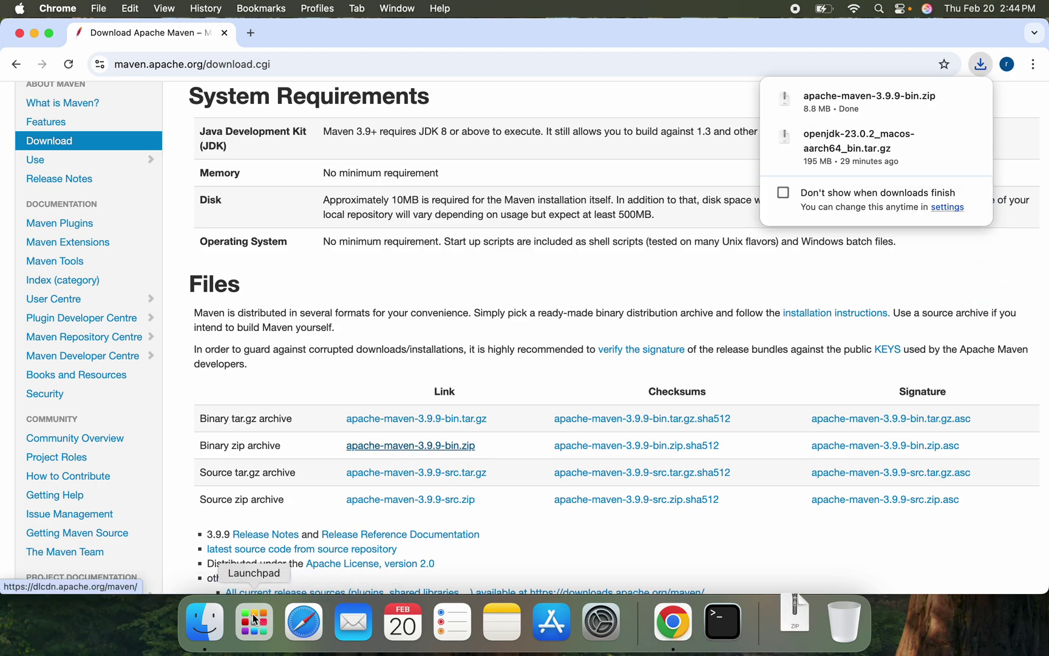
- Show the Downloads folder with apache-maven-3.9.9-bin.zip in Finder and minimize Chrome
click(204, 622)
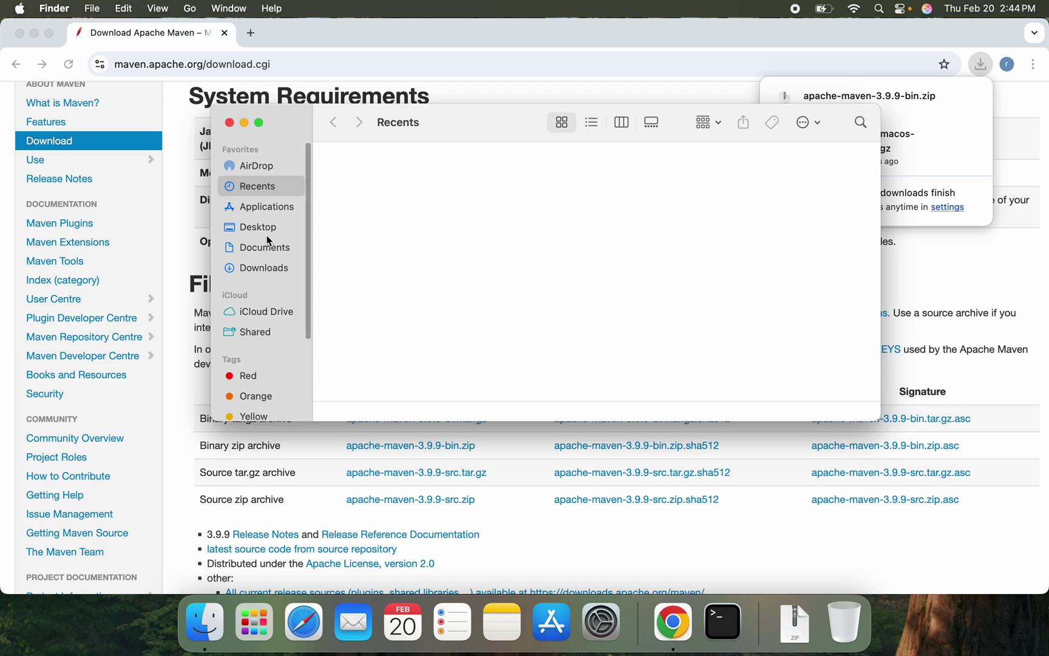
click(259, 268)
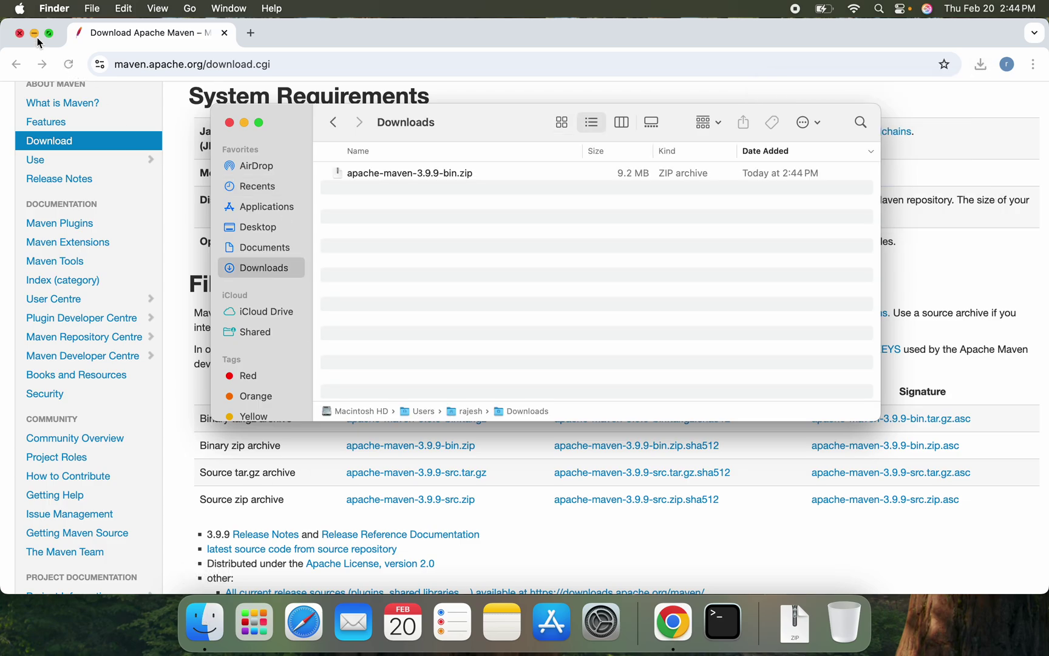
click(34, 34)
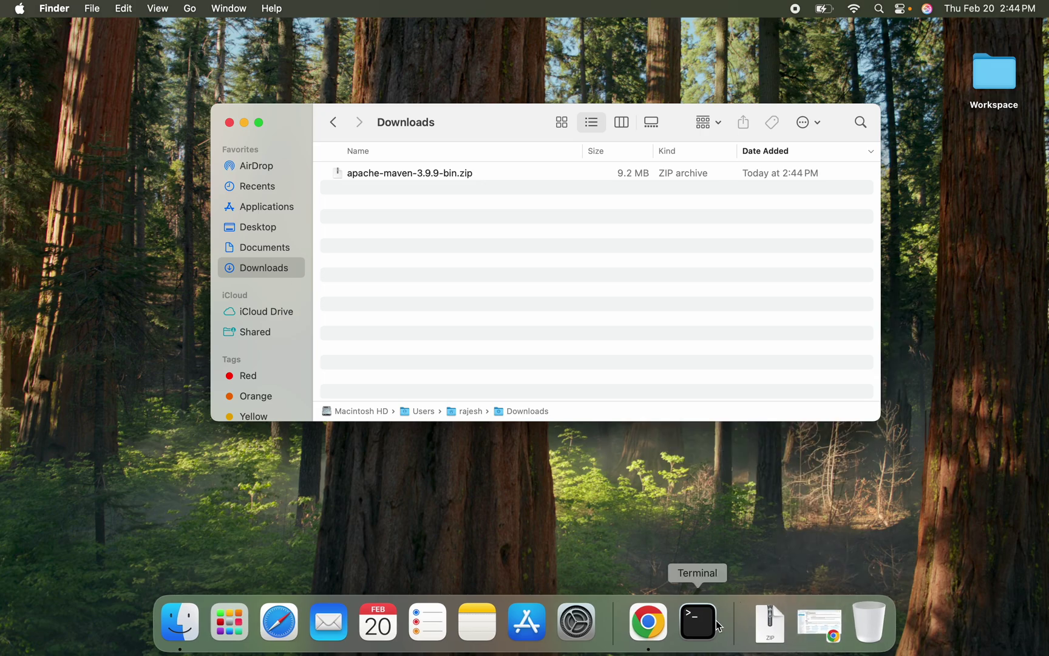
- Run mvn -v in a new Terminal window, which reports command not found
click(717, 626)
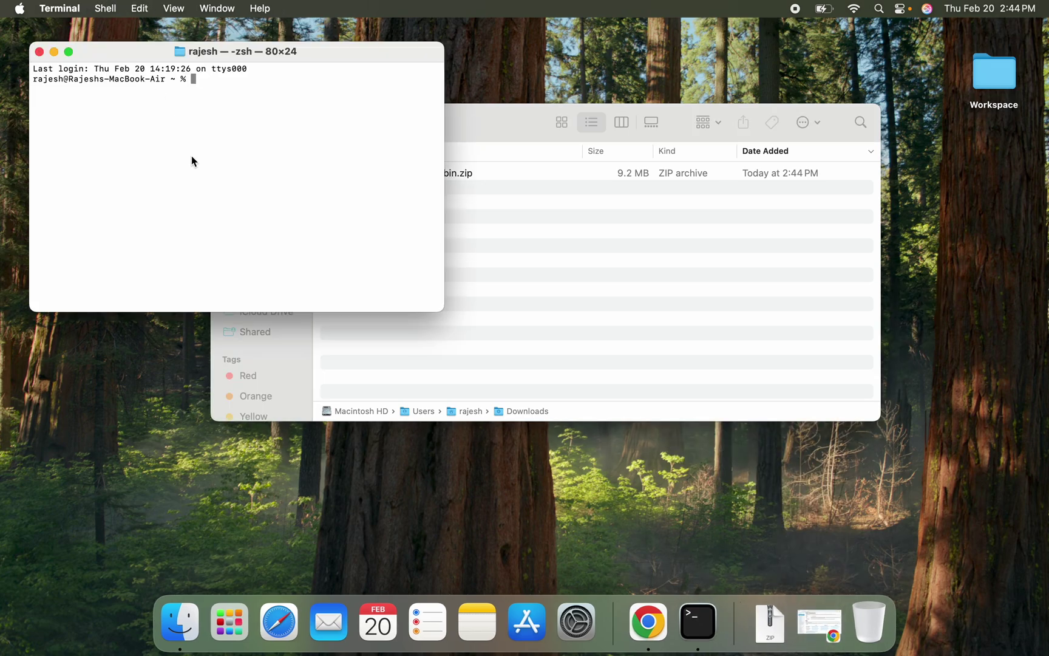
text(mvn )
text(-v)
key(Return)
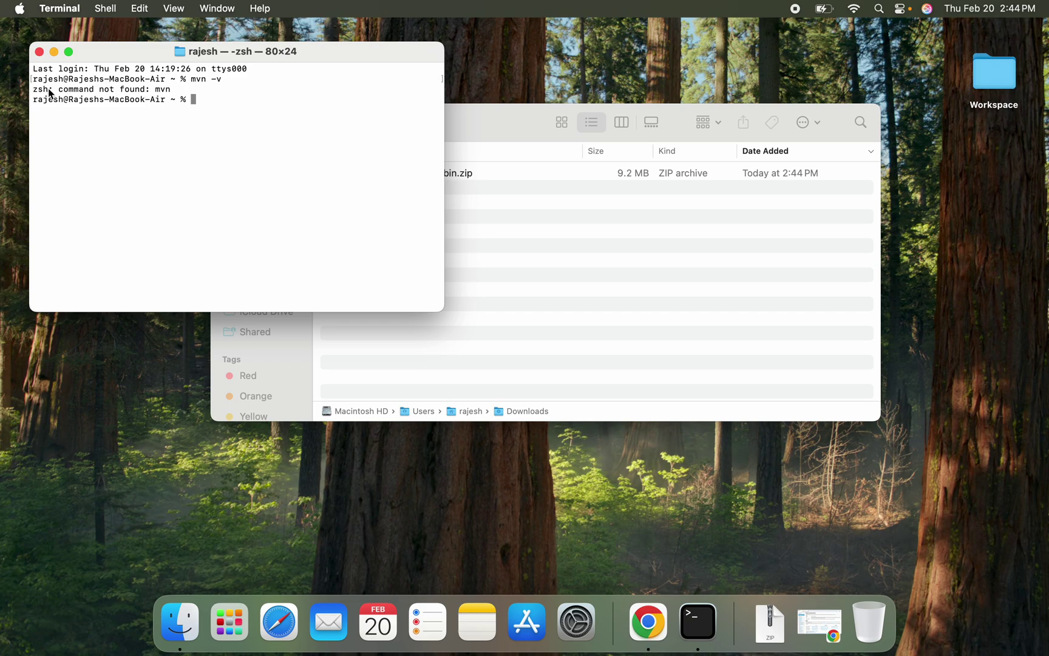
- Extract apache-maven-3.9.9-bin.zip in Downloads and select the resulting apache-maven-3.9.9 folder
click(555, 231)
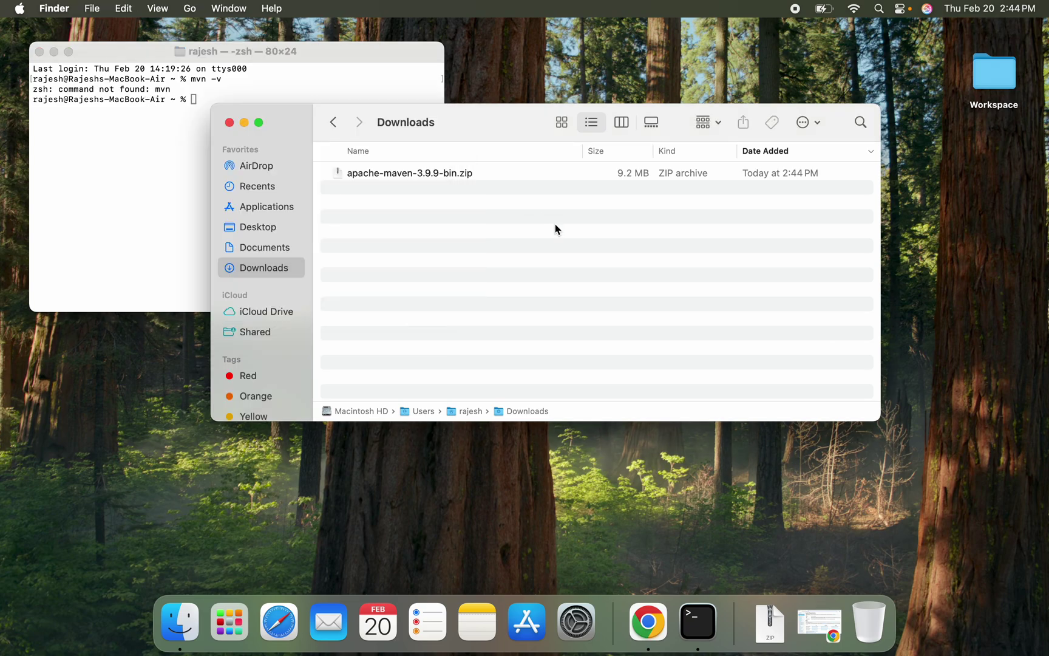
click(428, 177)
double_click(428, 177)
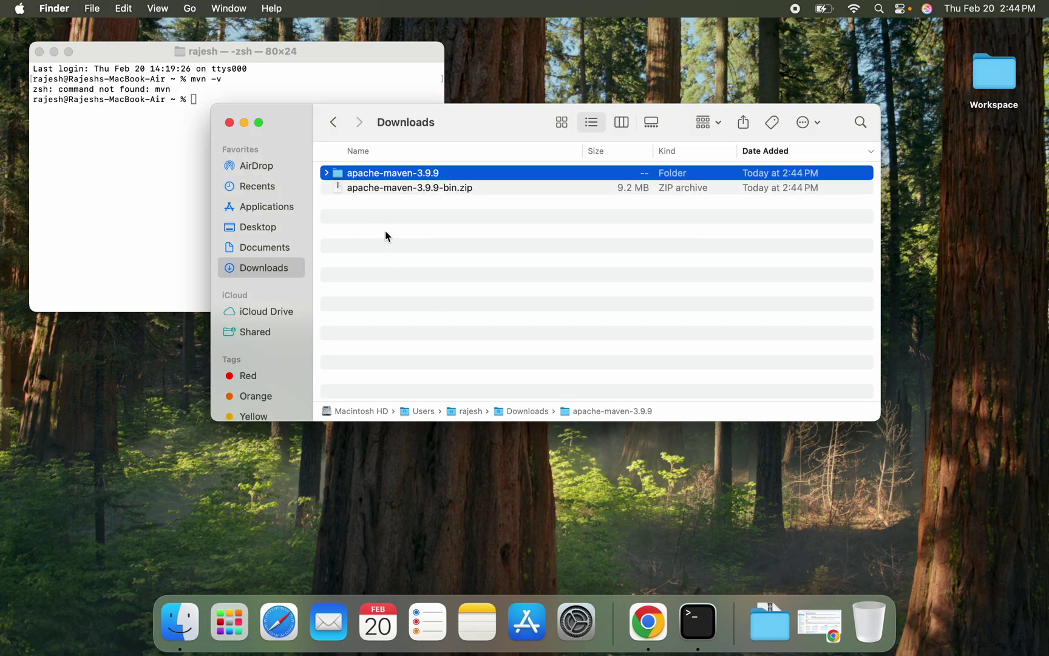
click(386, 237)
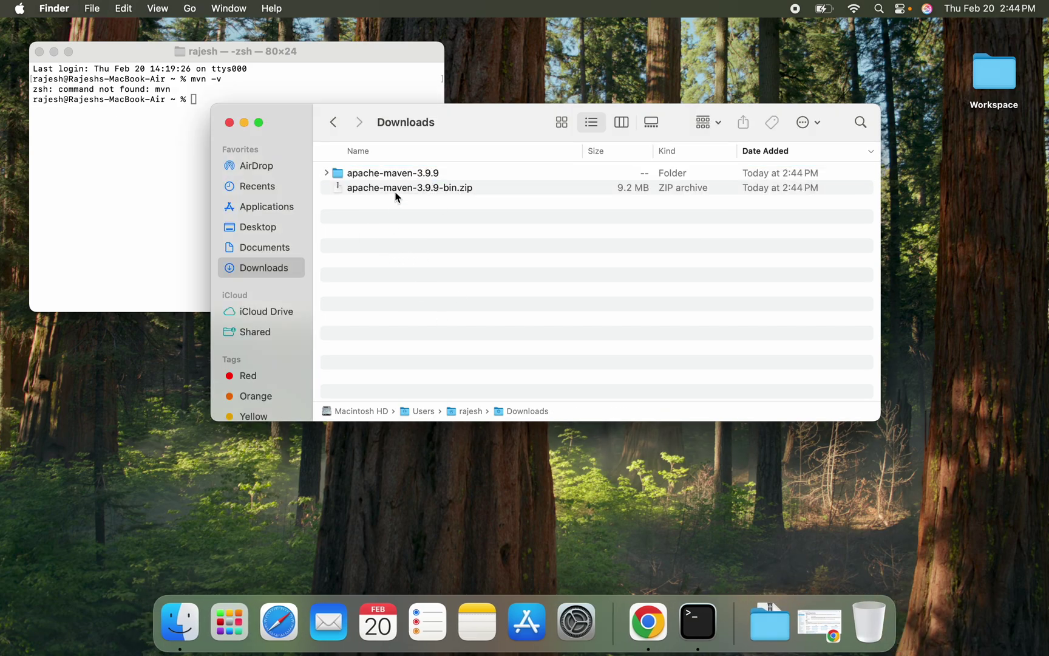
click(396, 174)
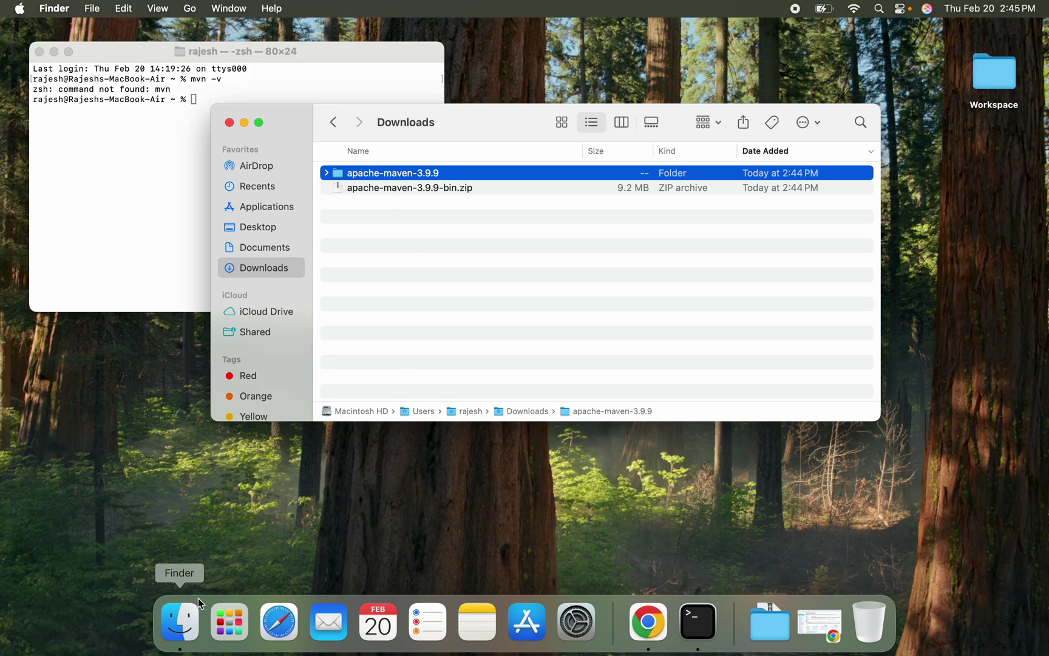
- Open a second Finder window at the rajesh home folder under Users
right_click(188, 628)
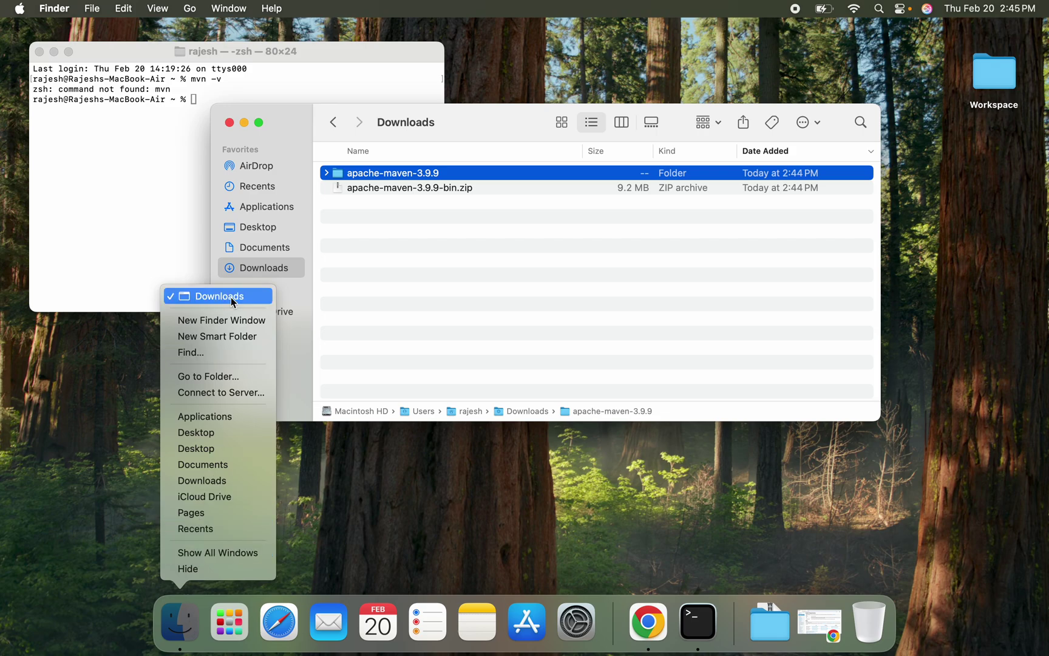
click(218, 319)
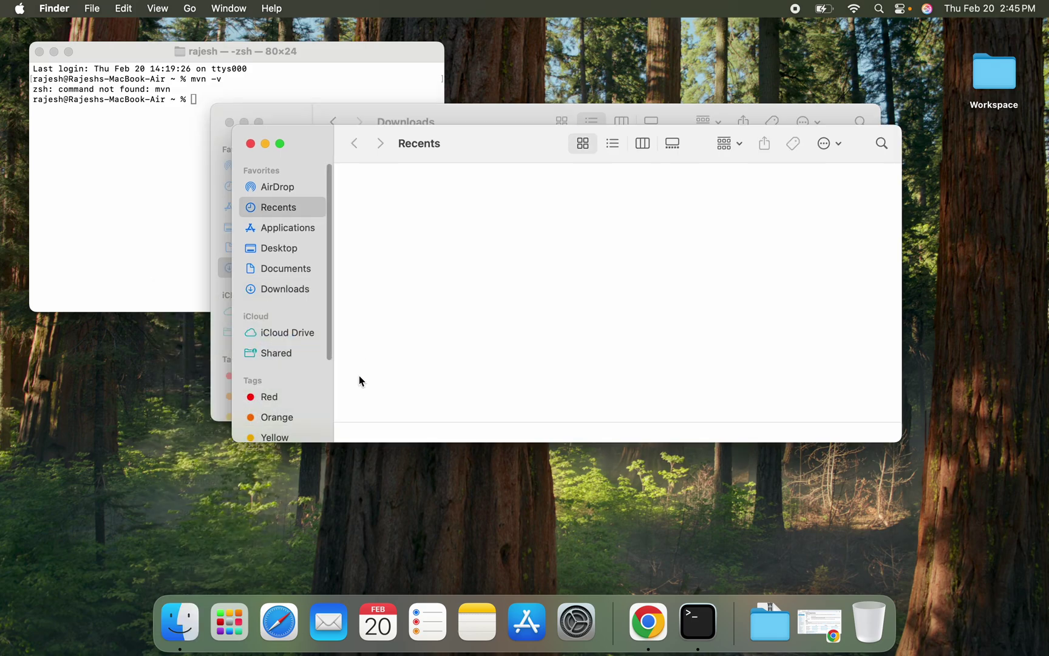
click(292, 273)
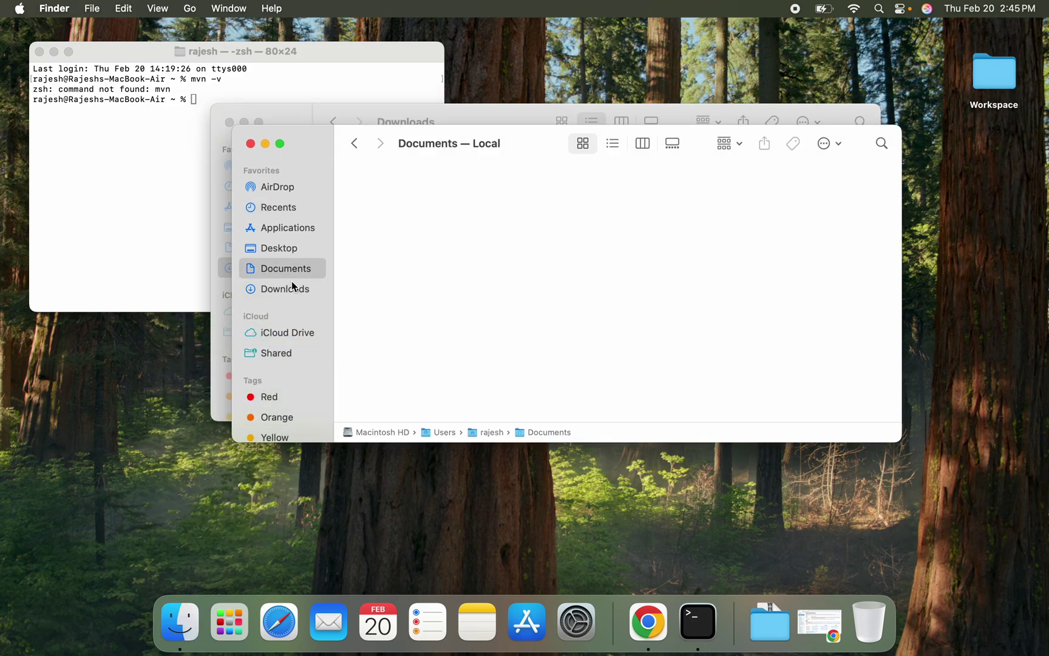
double_click(433, 435)
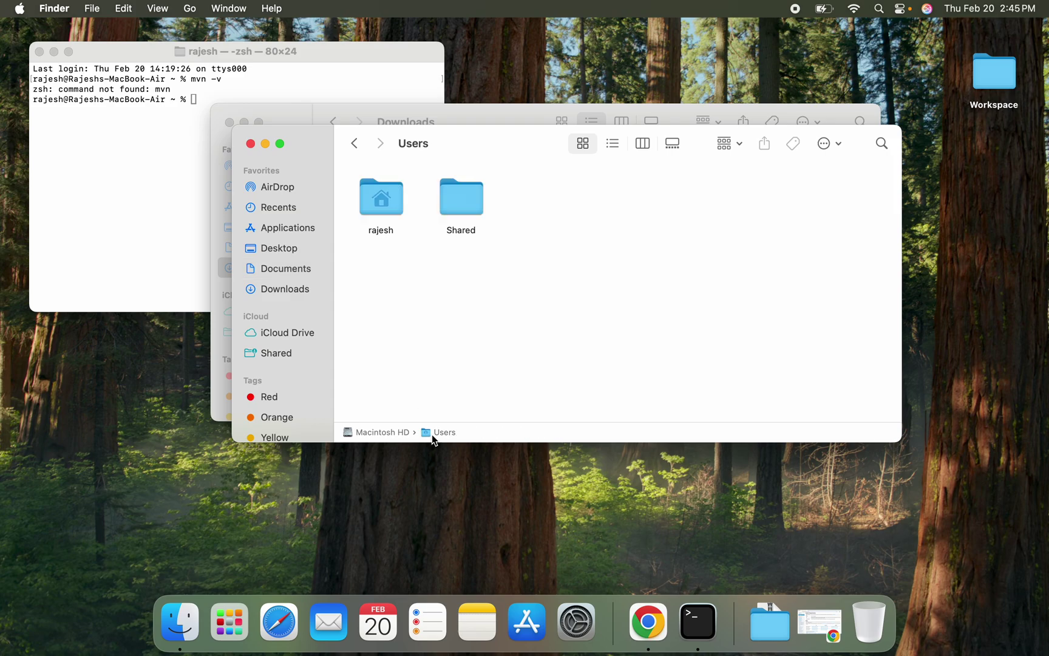
double_click(389, 217)
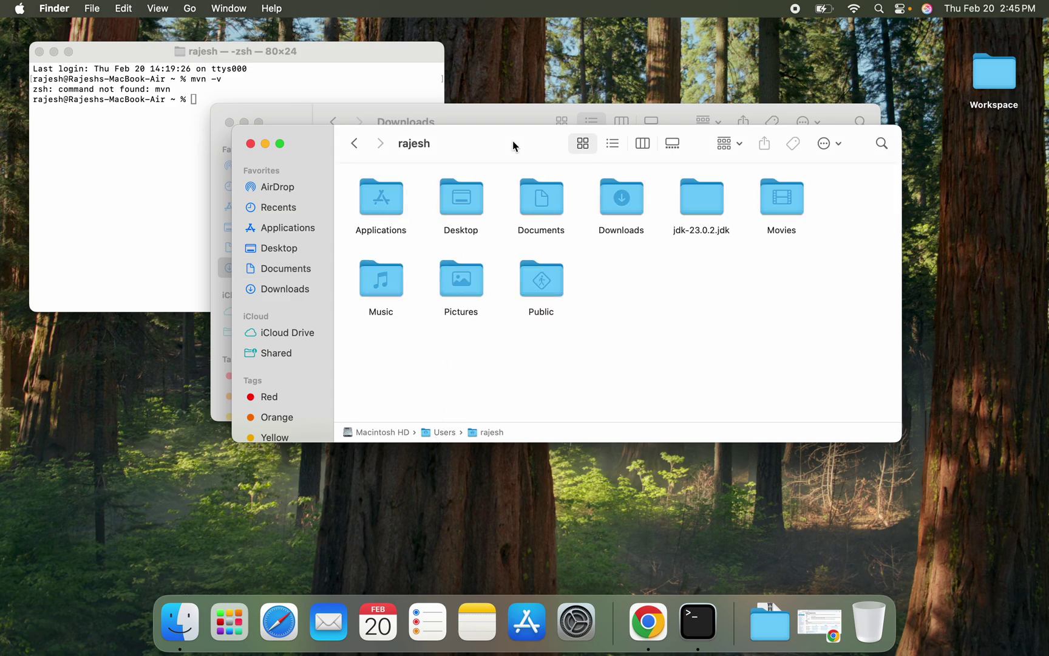
- Drag apache-maven-3.9.9 from Downloads into the rajesh home folder
drag(512, 145, 718, 259)
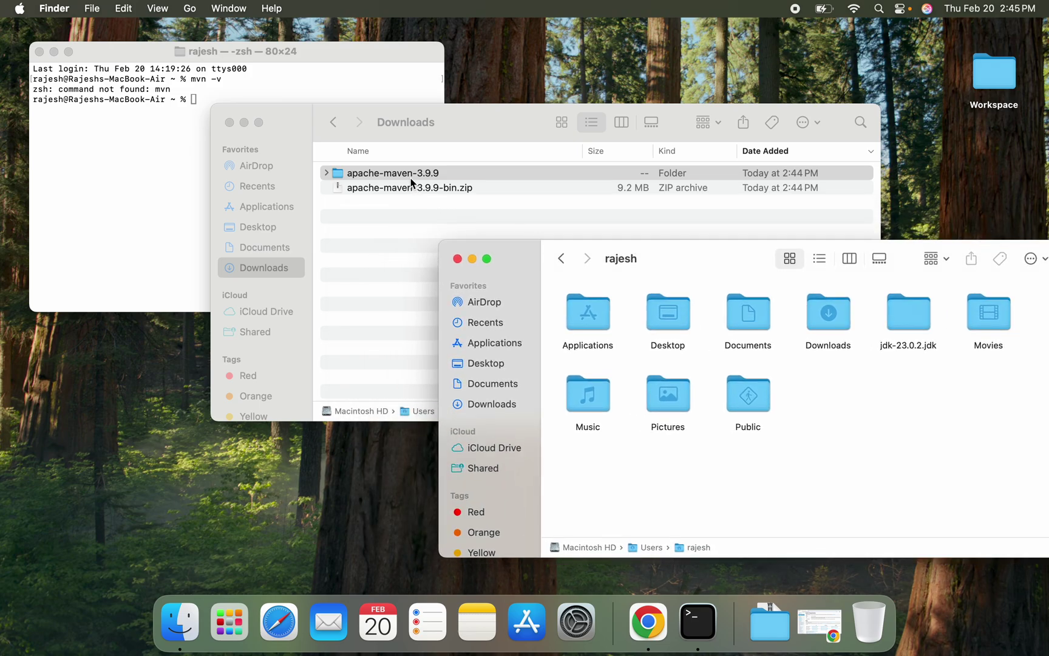
drag(412, 179, 893, 416)
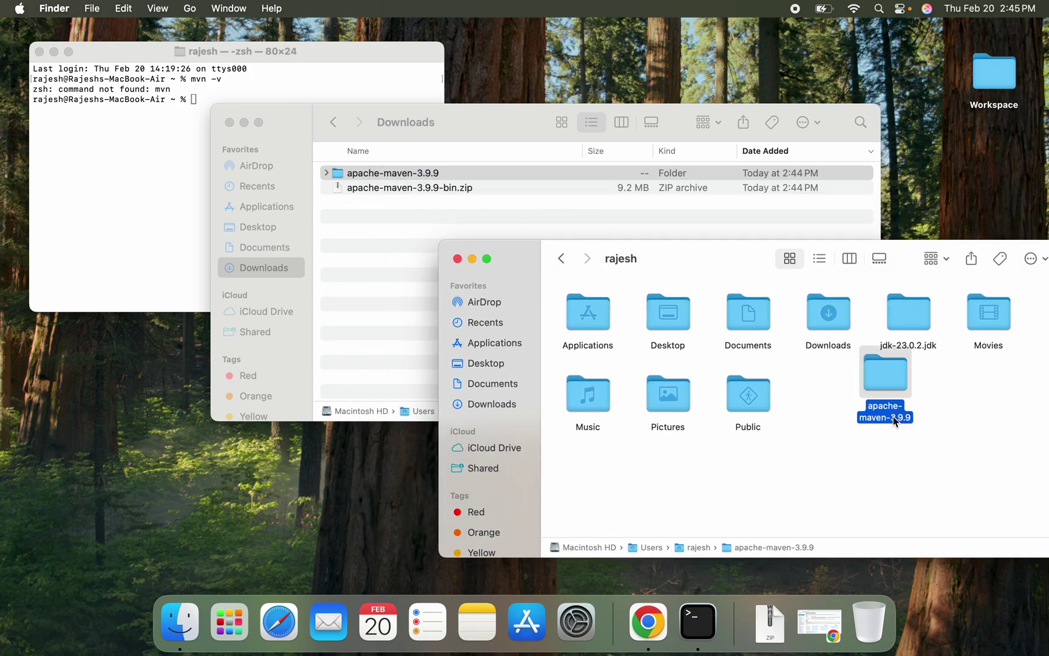
drag(907, 375, 856, 387)
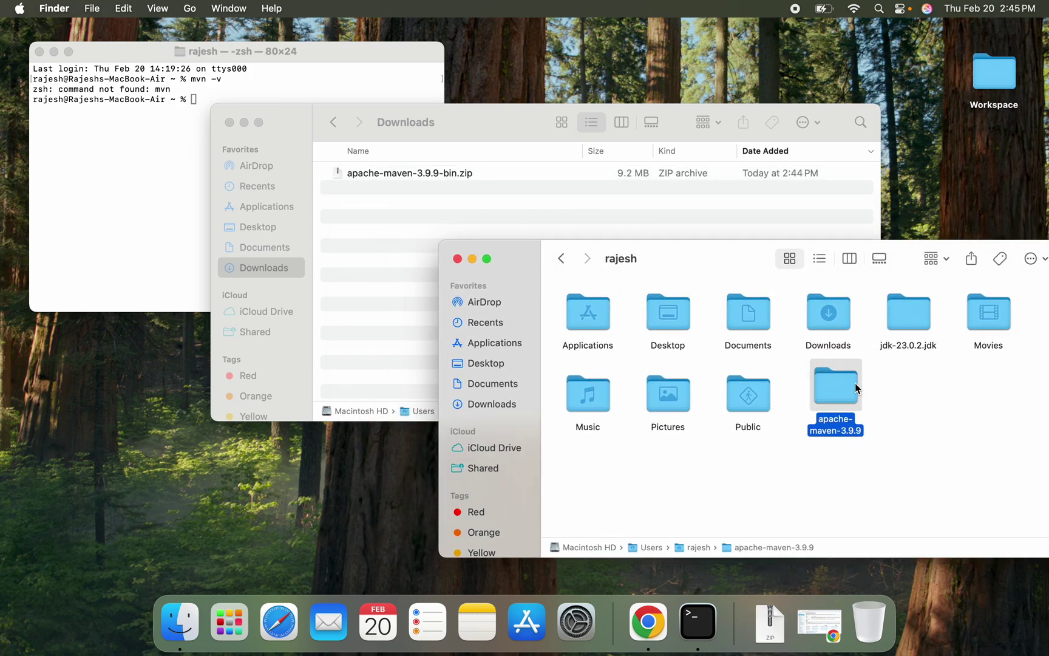
- Open apache-maven-3.9.9 to show bin, boot, conf and lib, and bring up its path-bar menu
double_click(829, 405)
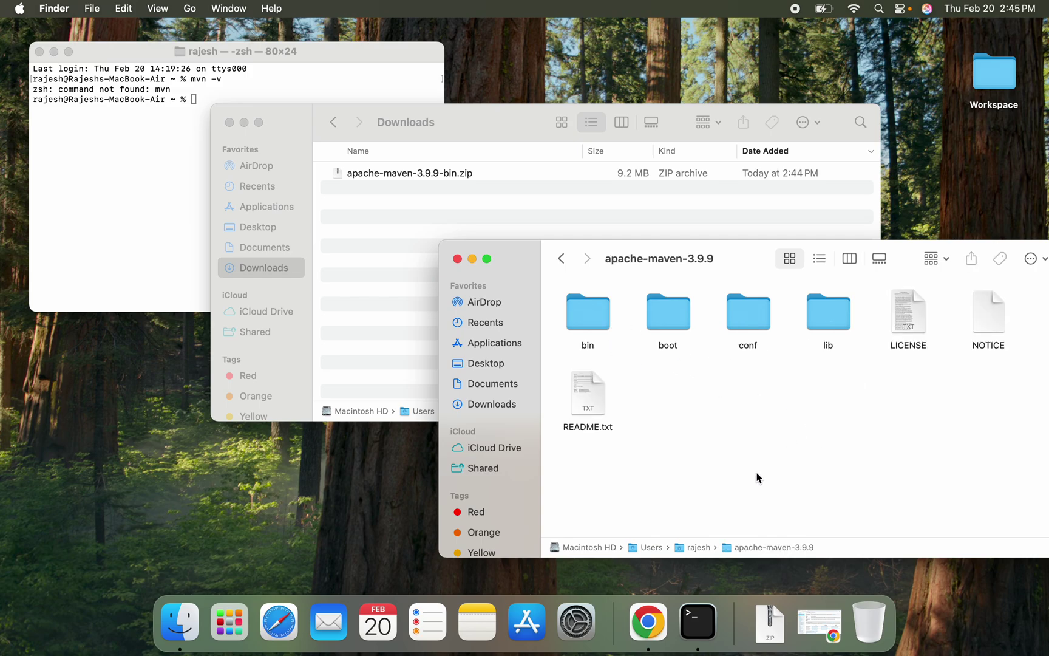
right_click(798, 551)
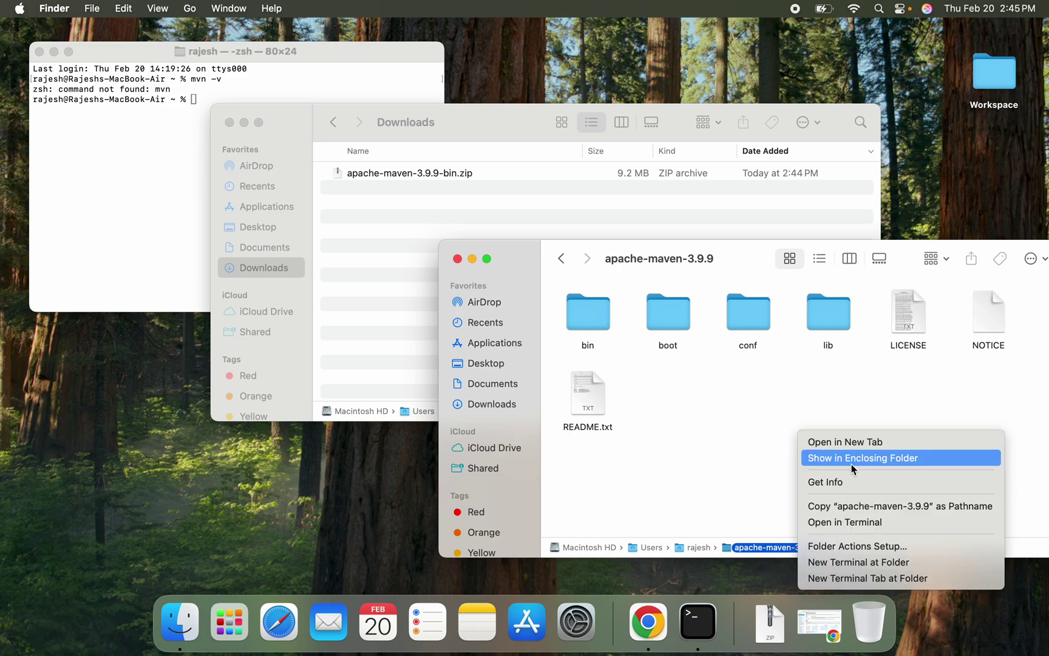
- Open a Terminal at apache-maven-3.9.9 and print its path with pwd
click(848, 562)
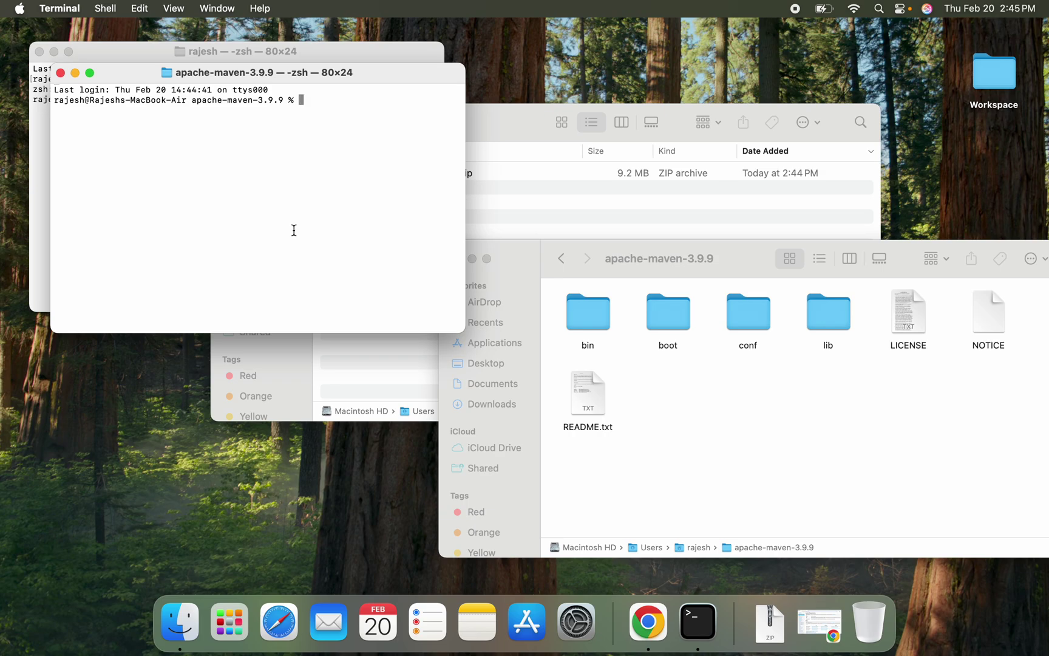
text(pwd)
key(Return)
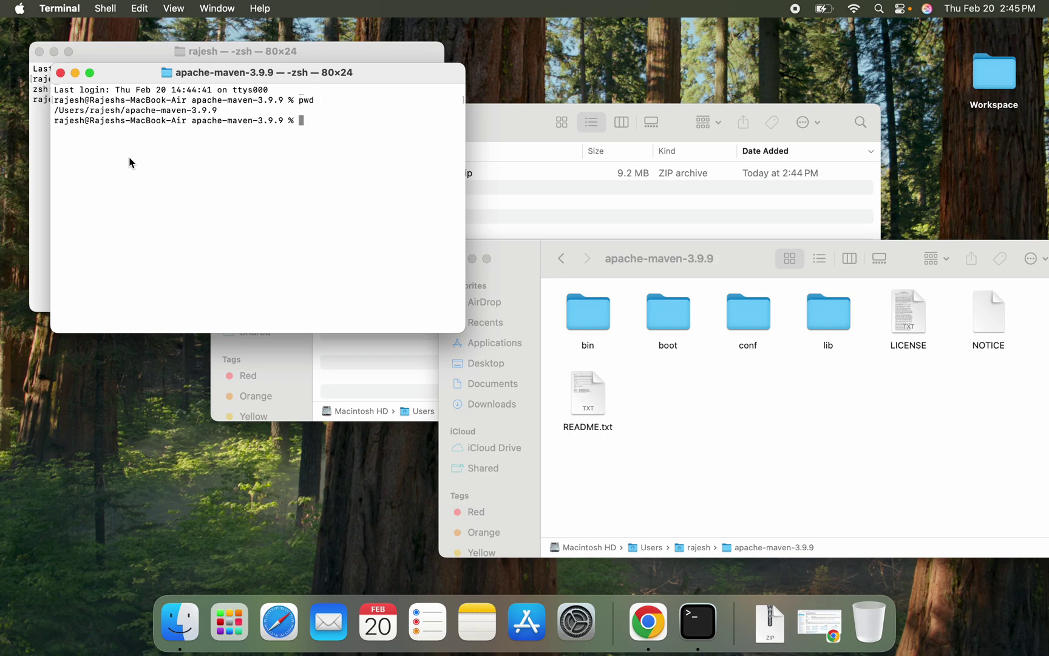
drag(217, 115, 126, 112)
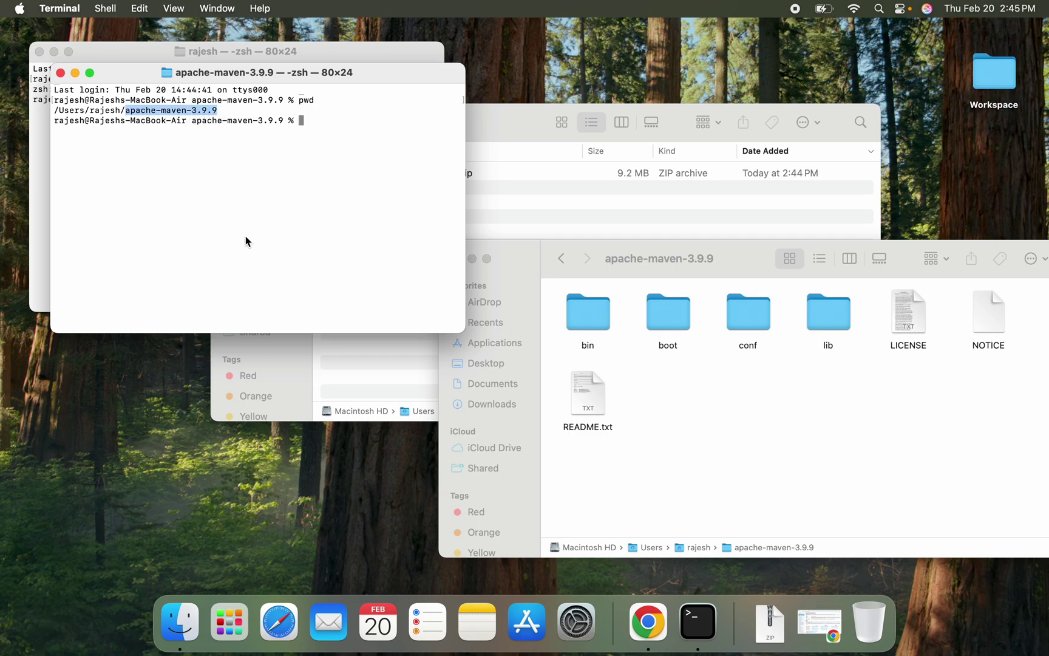
click(274, 227)
text(c)
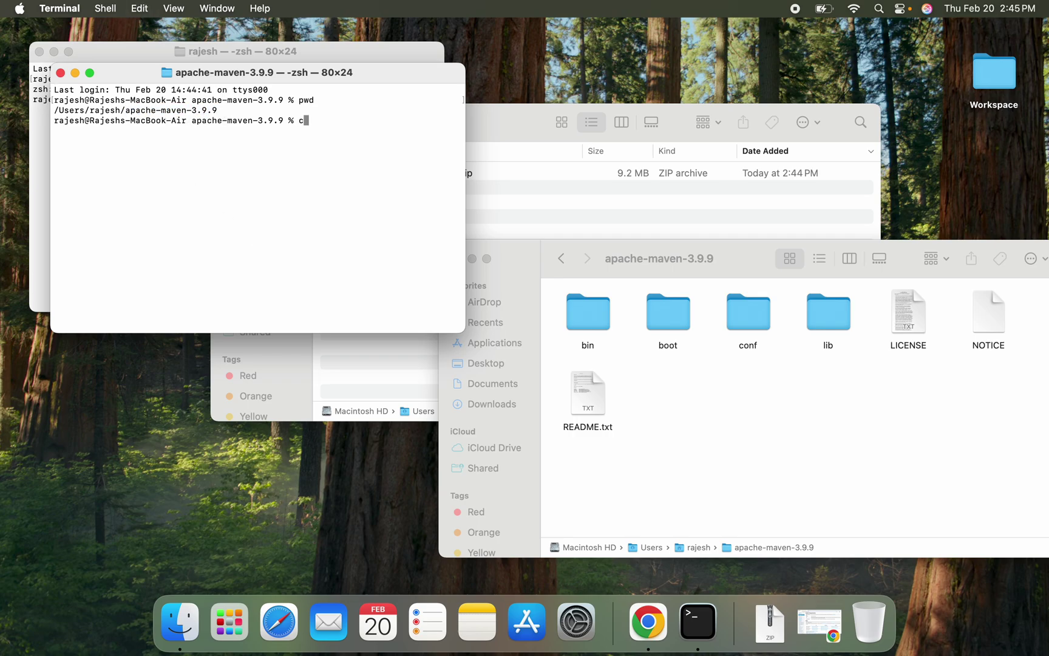
text(d ..)
- Move up to /Users/rajesh with cd .., confirm with pwd, and go full screen
key(Return)
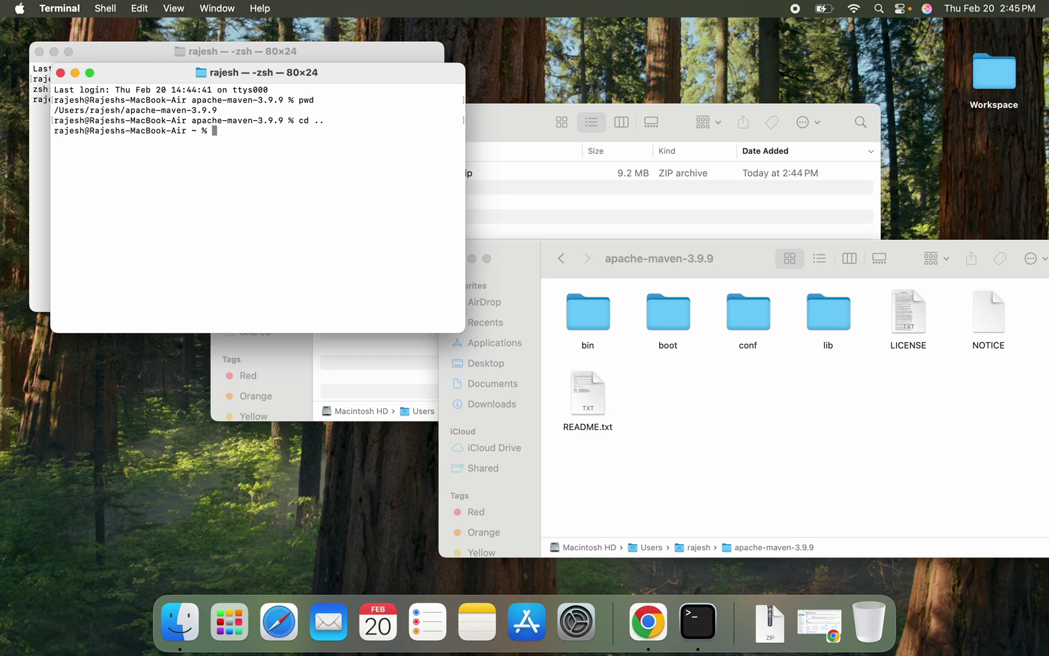
text(pwd)
key(Return)
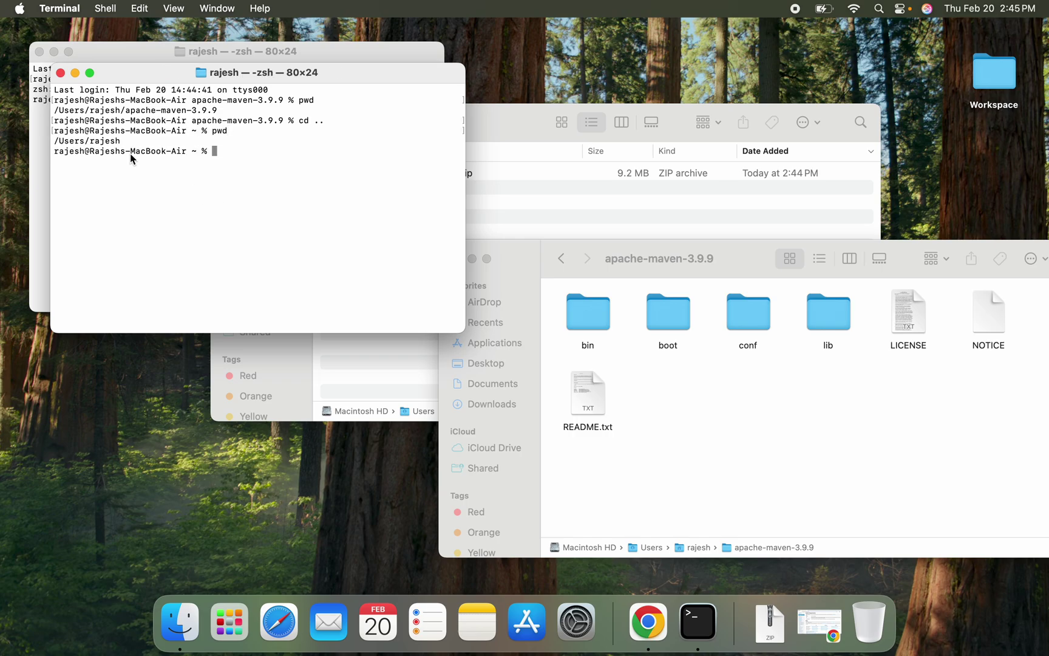
click(90, 73)
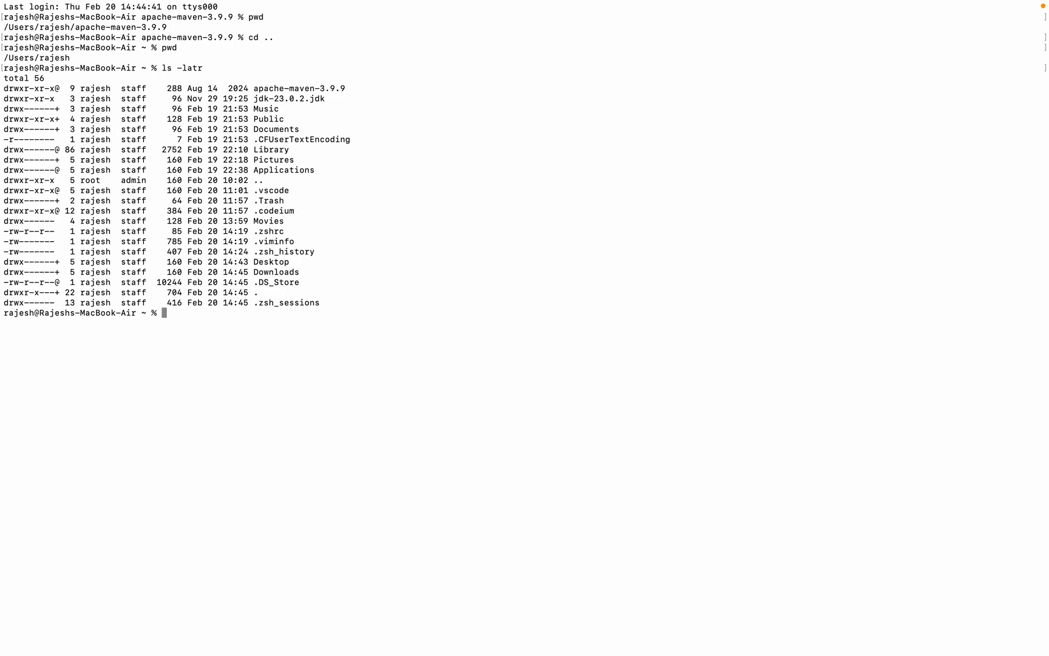
- List the home folder with ls -latr, select .zshrc, and print it with cat
double_click(267, 233)
text(cat .zshrc)
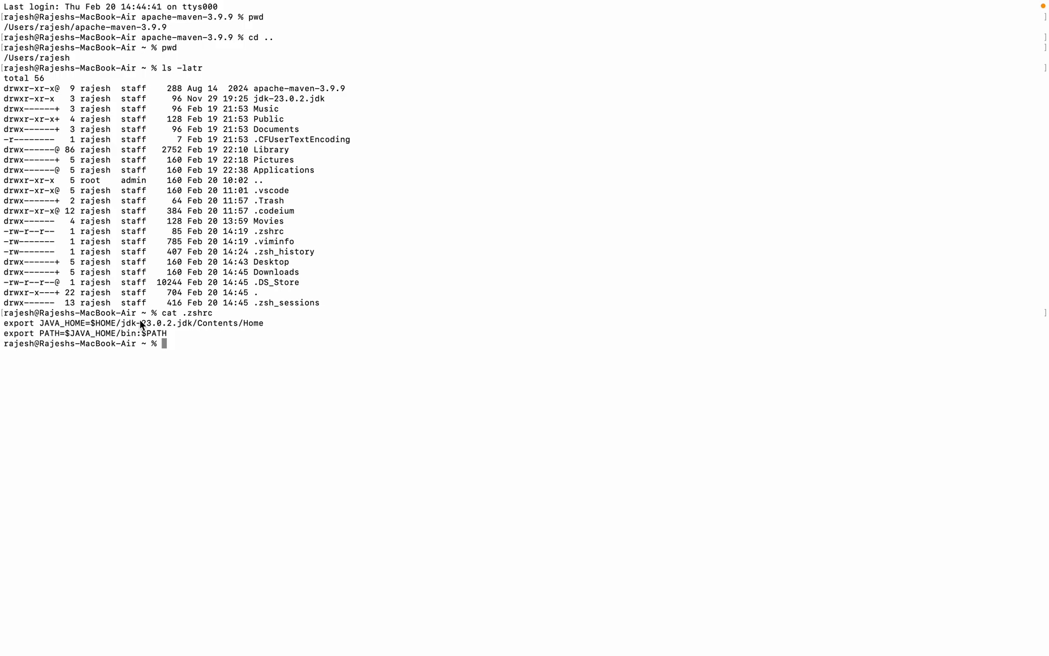
text(vi )
text(.zsh)
- Edit .zshrc in vi to export MAVEN_HOME=$HOME/apache-maven-3.9.9 and prepend $MAVEN_HOME/bin to PATH
key(Tab)
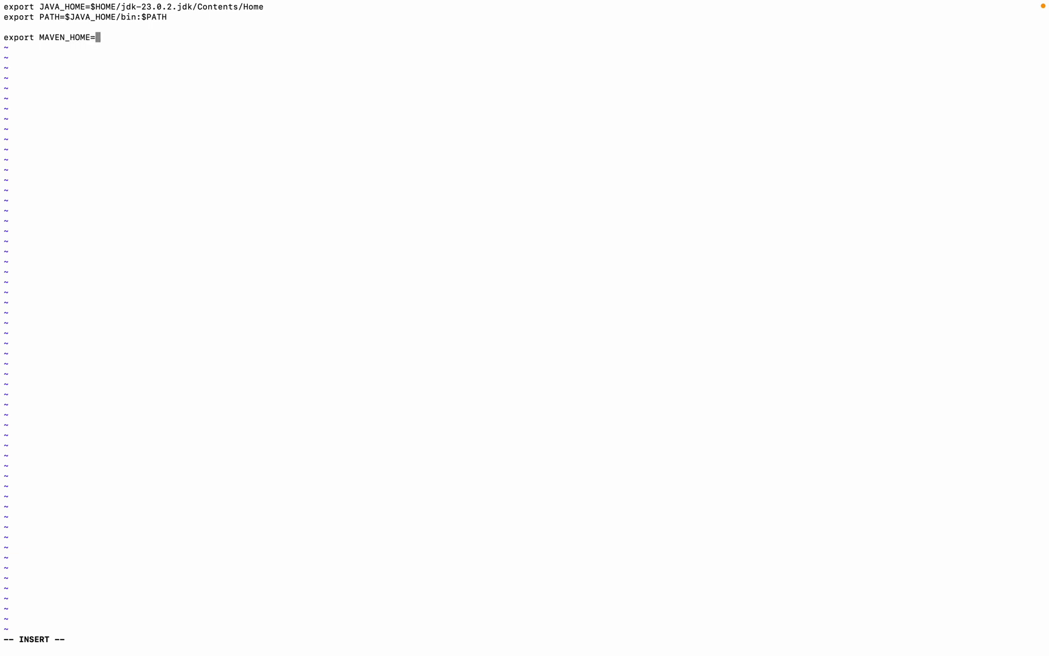
text($HOME/apache-maven-3.9.9)
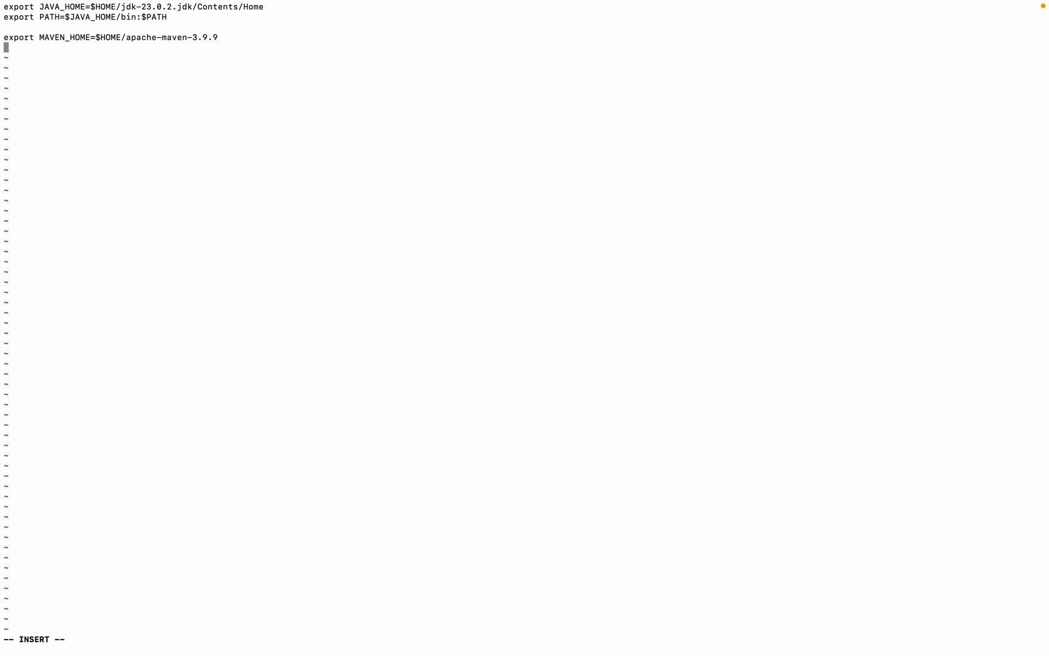
text(ex)
key(BackSpace)
text(x)
text(port )
text(PATH)
text(=)
text($MAV)
text(EN_HOM)
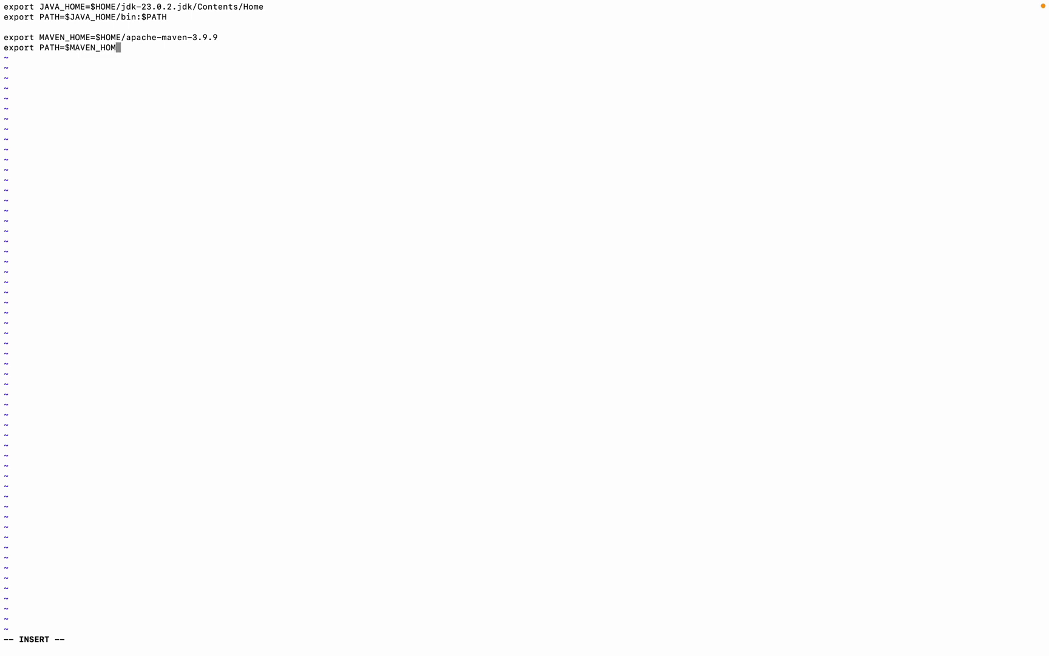
text(E)
text(/bin)
text(:$P)
text(ATH)
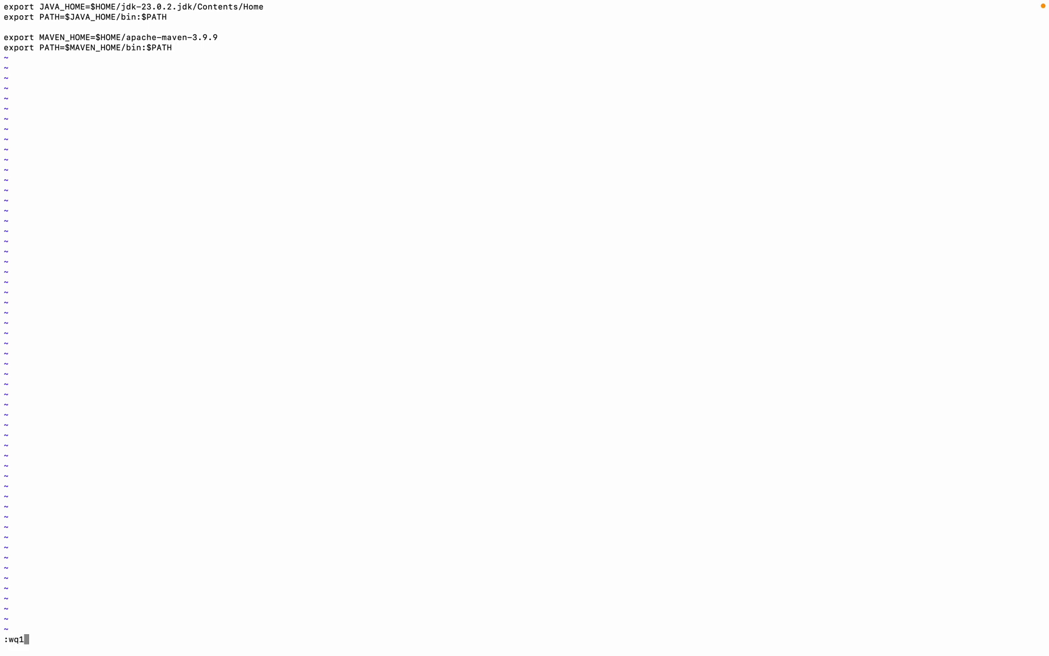
key(BackSpace)
- Save .zshrc with :wq and print it to verify the MAVEN_HOME and PATH lines
key(Return)
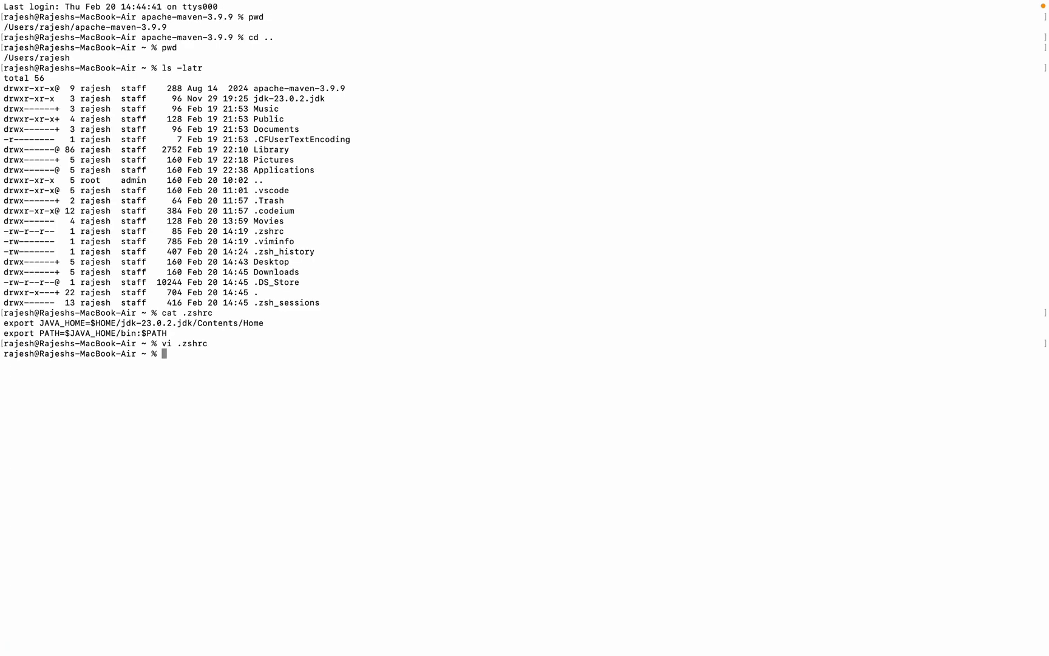
text(cat)
key(Up)
key(Up)
key(Return)
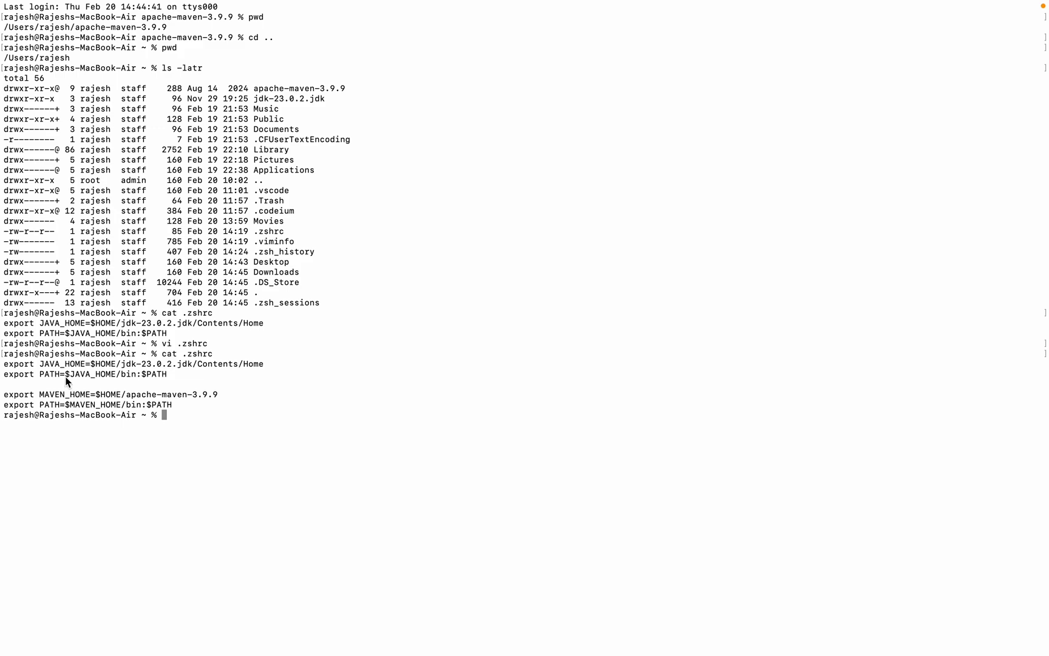
mouse_move(48, 7)
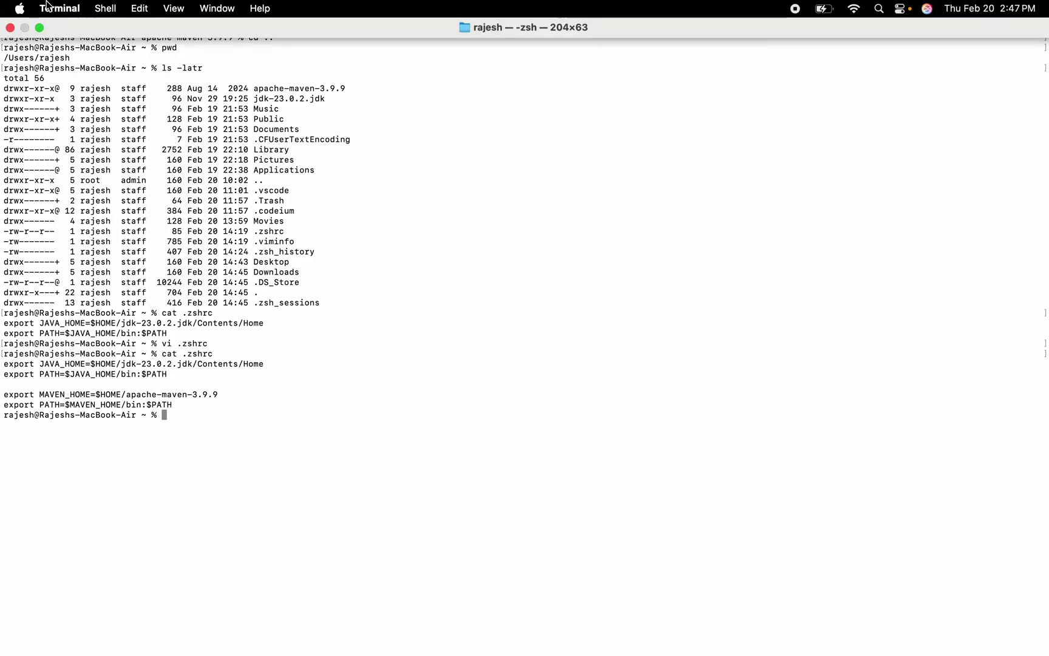
- Replace the old shell windows with a new one; mvn -v reports Apache Maven 3.9.9 with Java 23.0.2
click(11, 28)
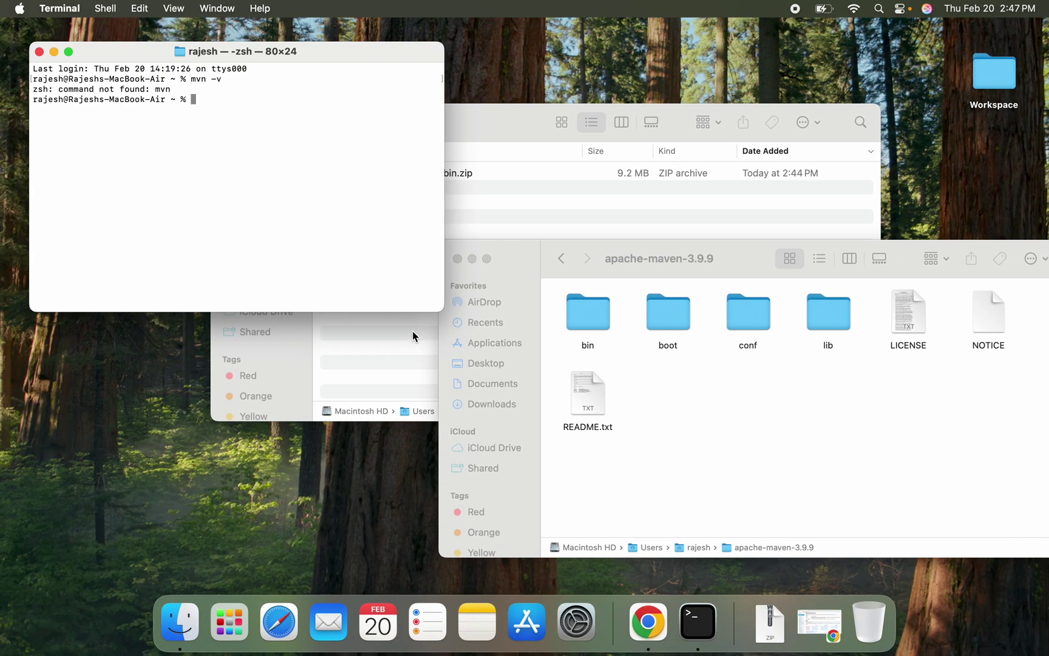
click(39, 53)
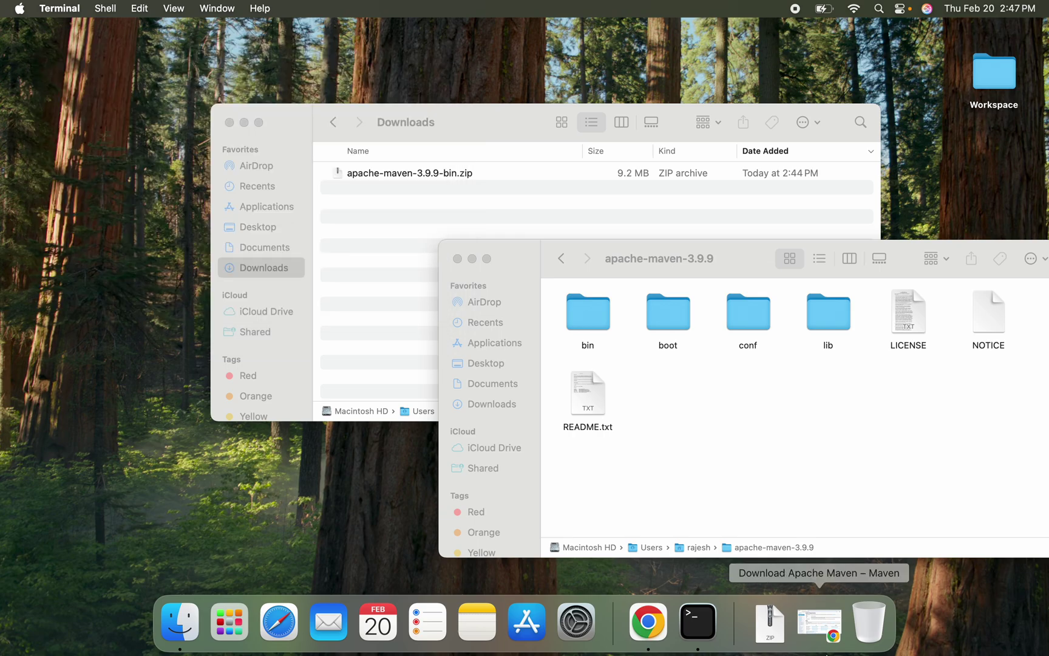
click(698, 622)
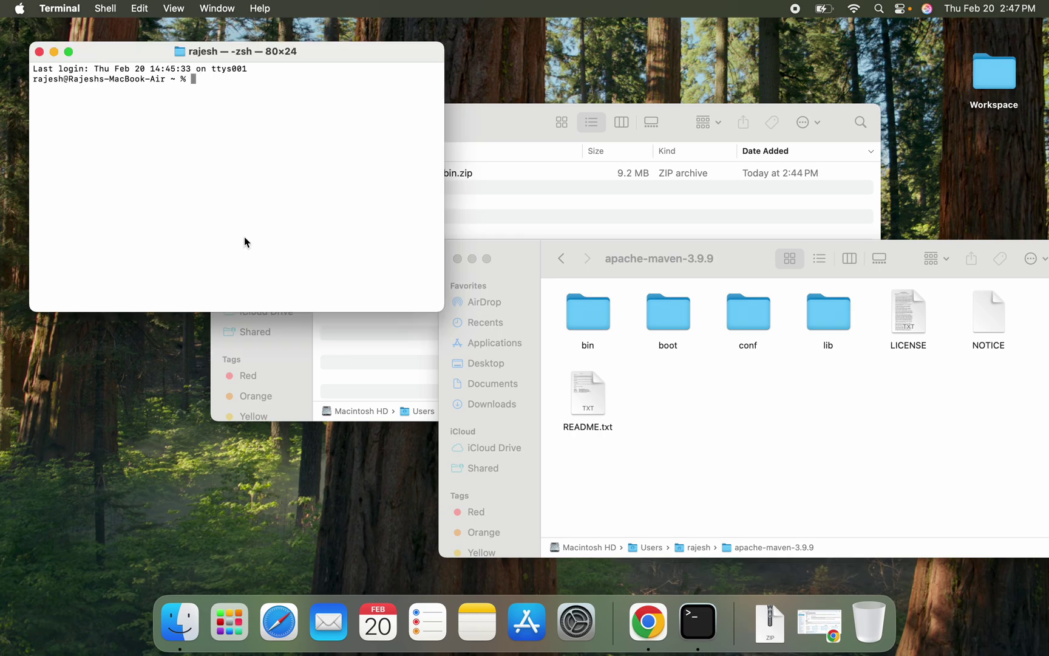
text(mvn)
text( -v)
key(Return)
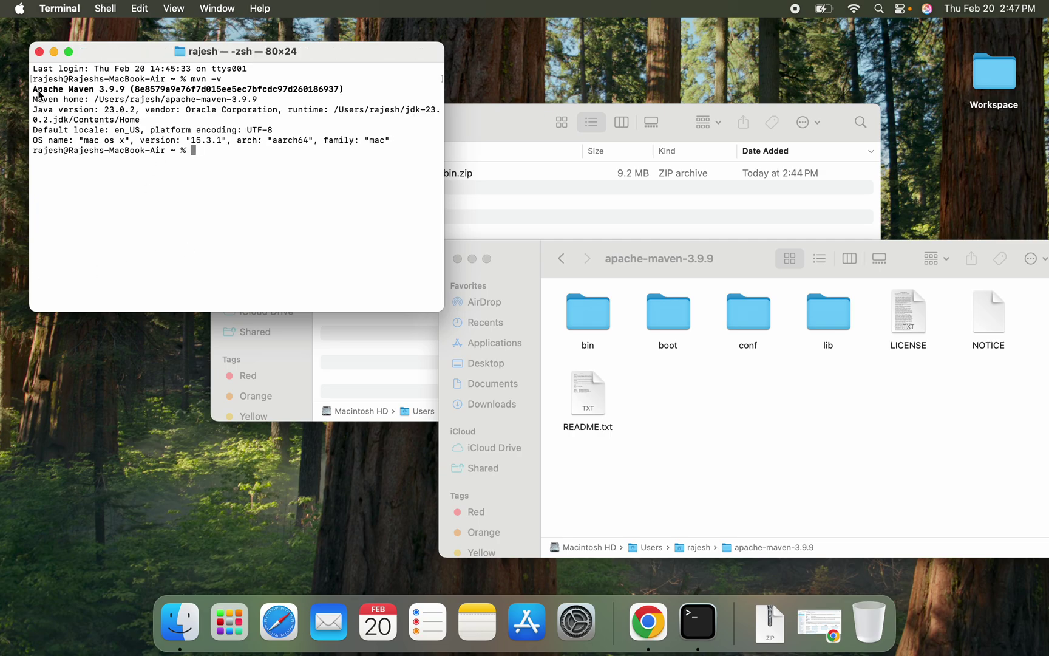
drag(37, 93, 128, 94)
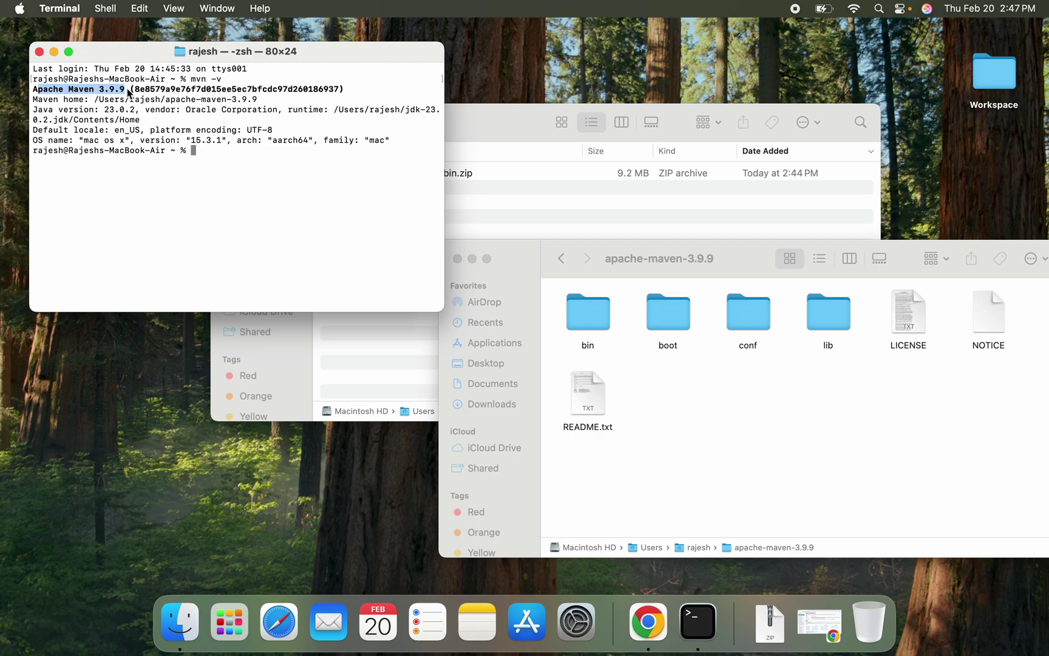